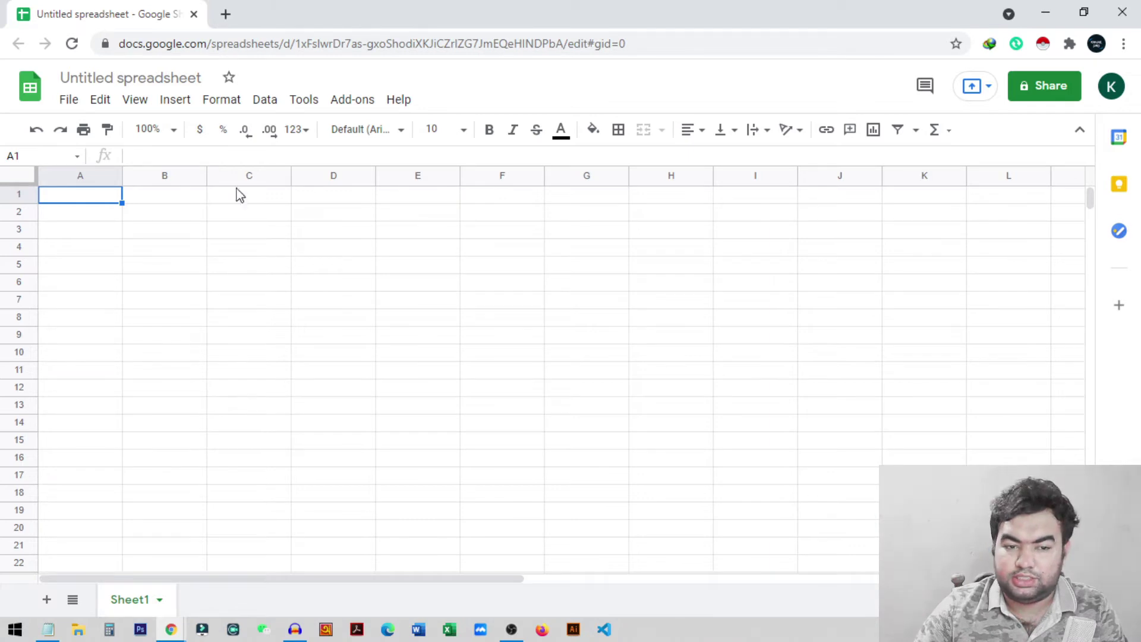
Select the whole sheet and start a conditional formatting rule on A1:Z1000 using a colour scale
left_click(23, 179)
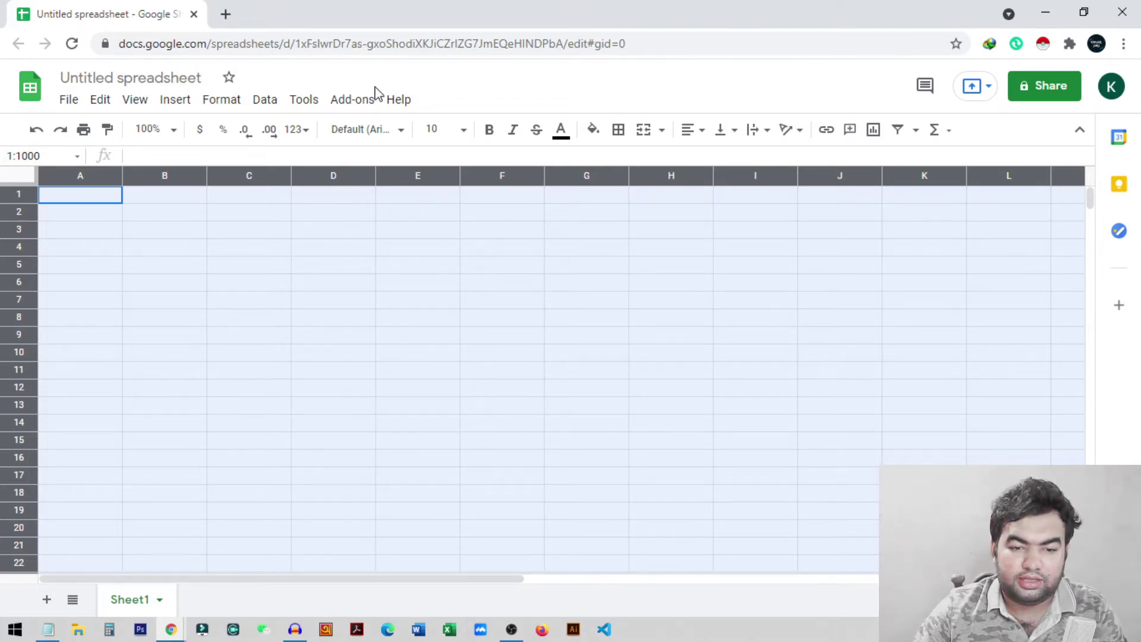
left_click(220, 104)
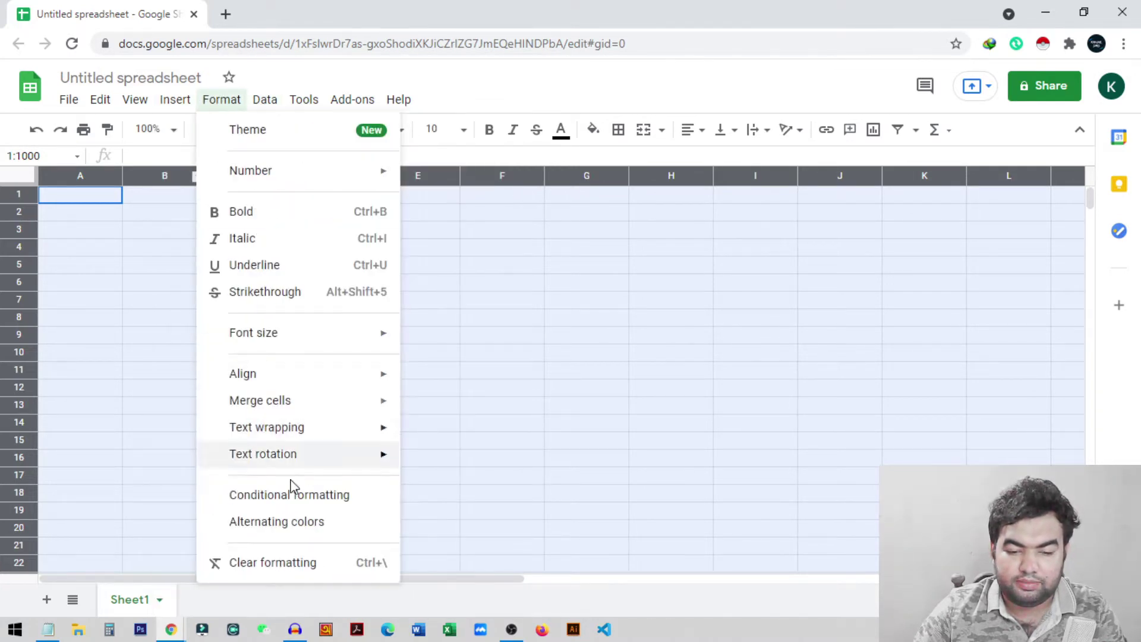
left_click(322, 505)
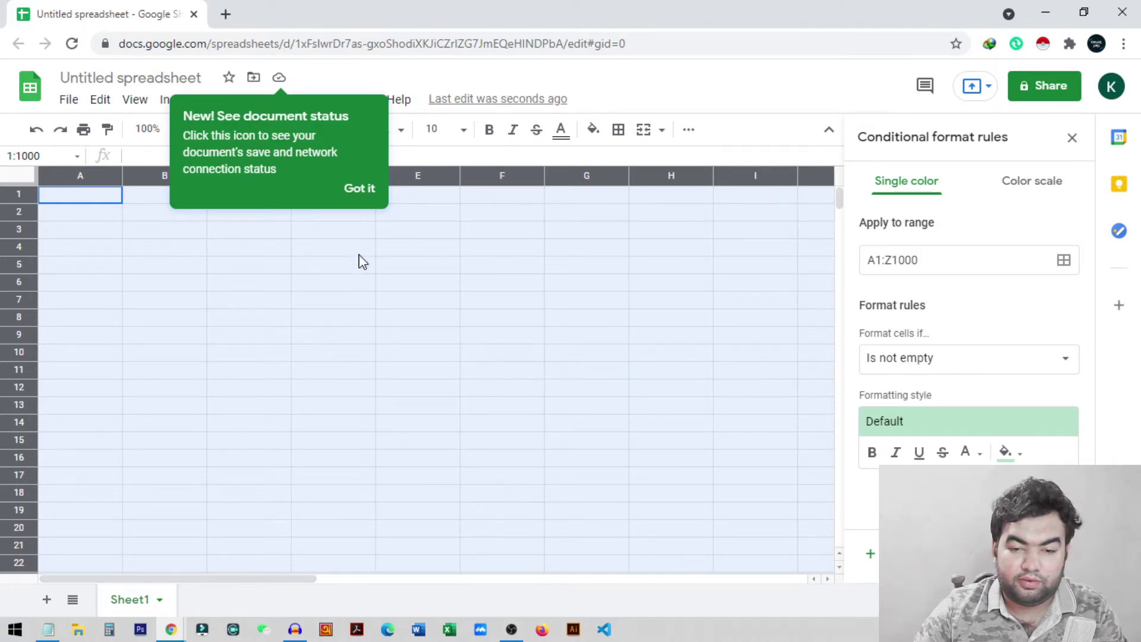
left_click(359, 187)
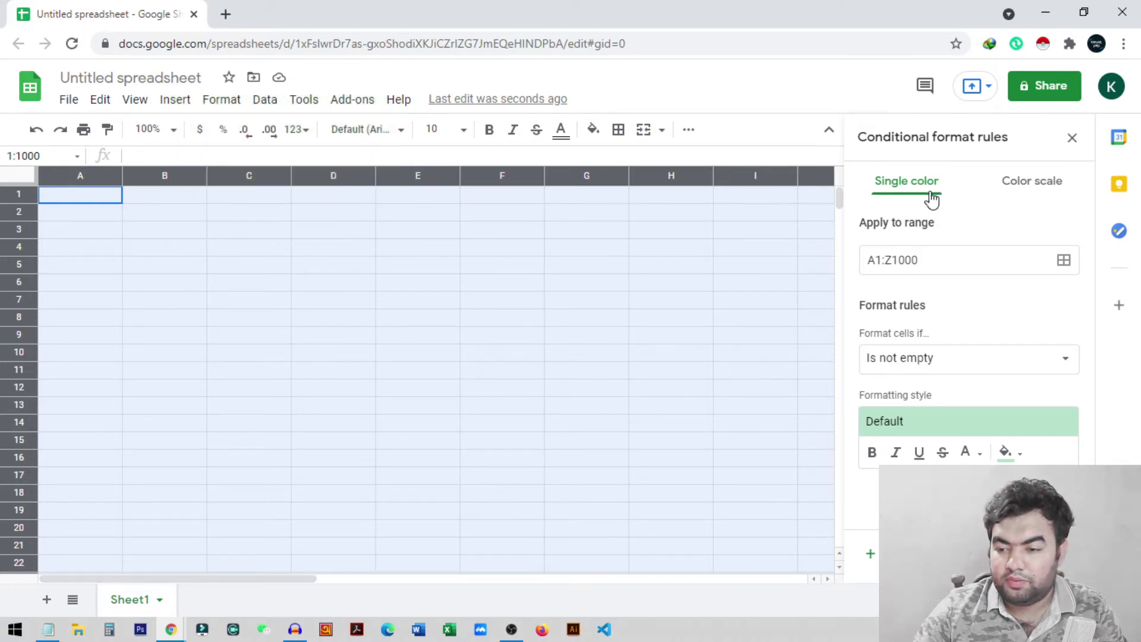
left_click(1035, 185)
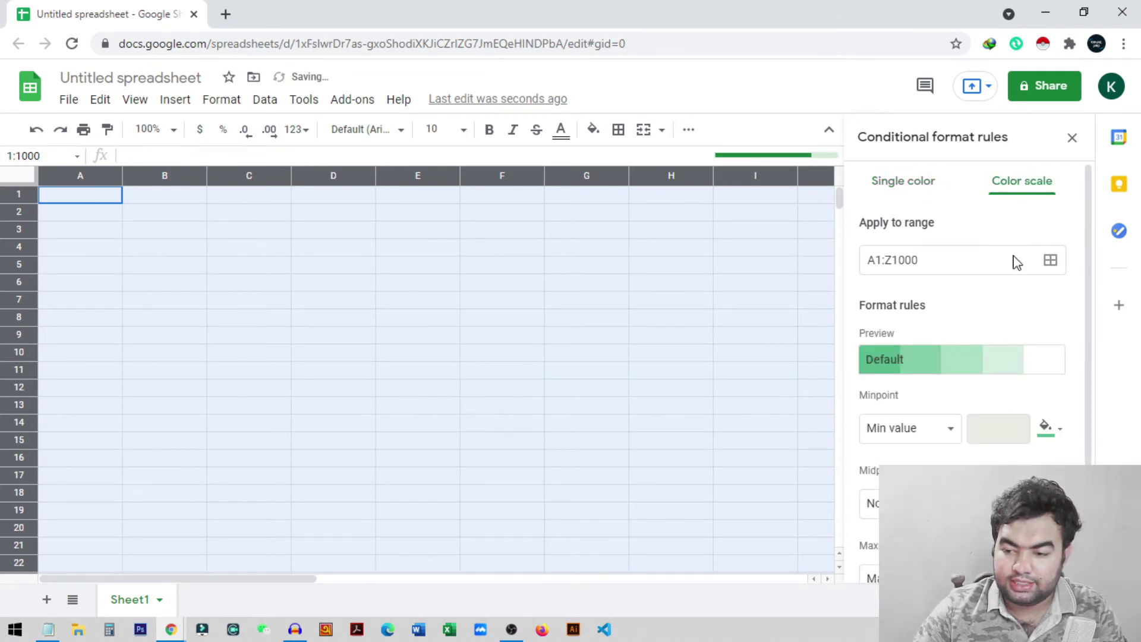
Bring up the colour scale's preset schemes, leaving the Default preset with a Min value minpoint
scroll(992, 288, "down", 3)
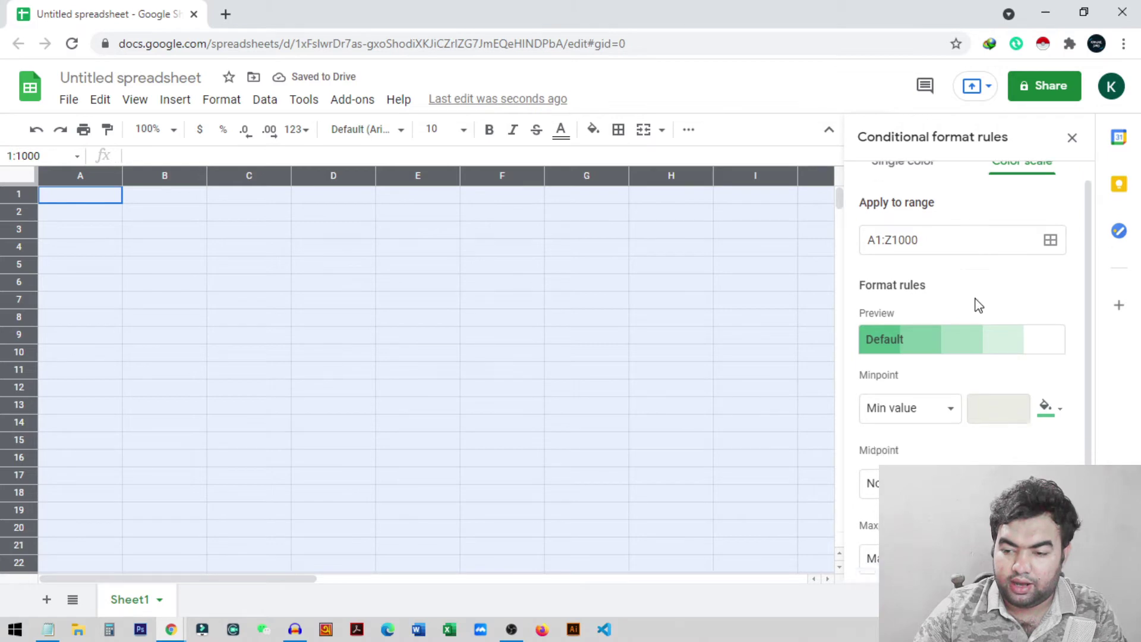
scroll(987, 418, "up", 2)
scroll(989, 419, "up", 1)
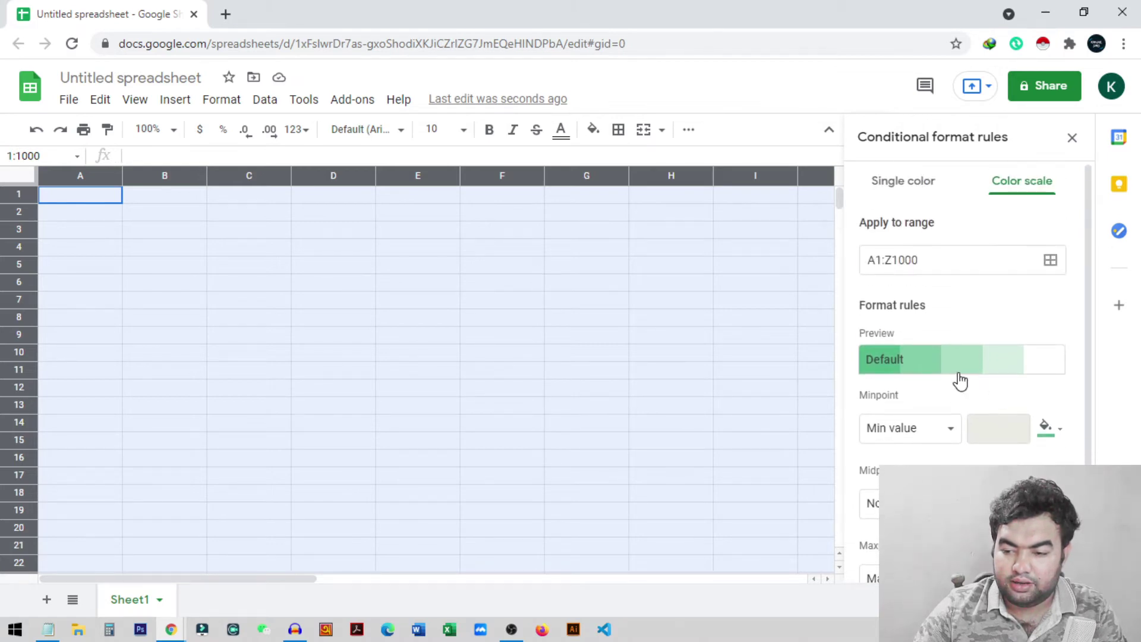
left_click(933, 364)
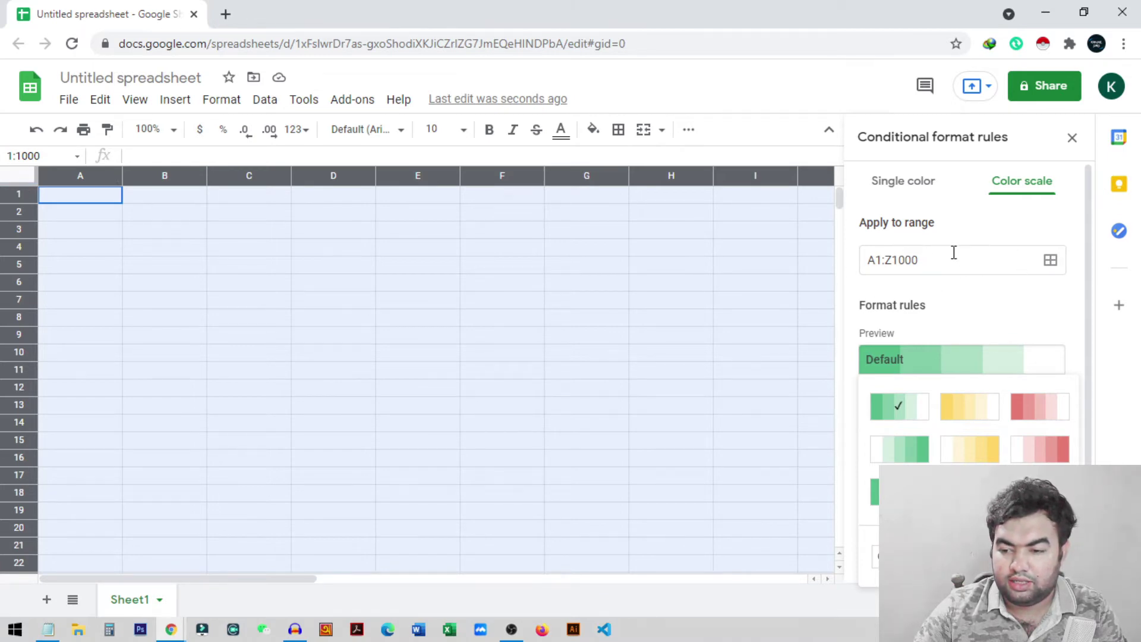
left_click(113, 231)
left_click_drag(113, 232, 337, 356)
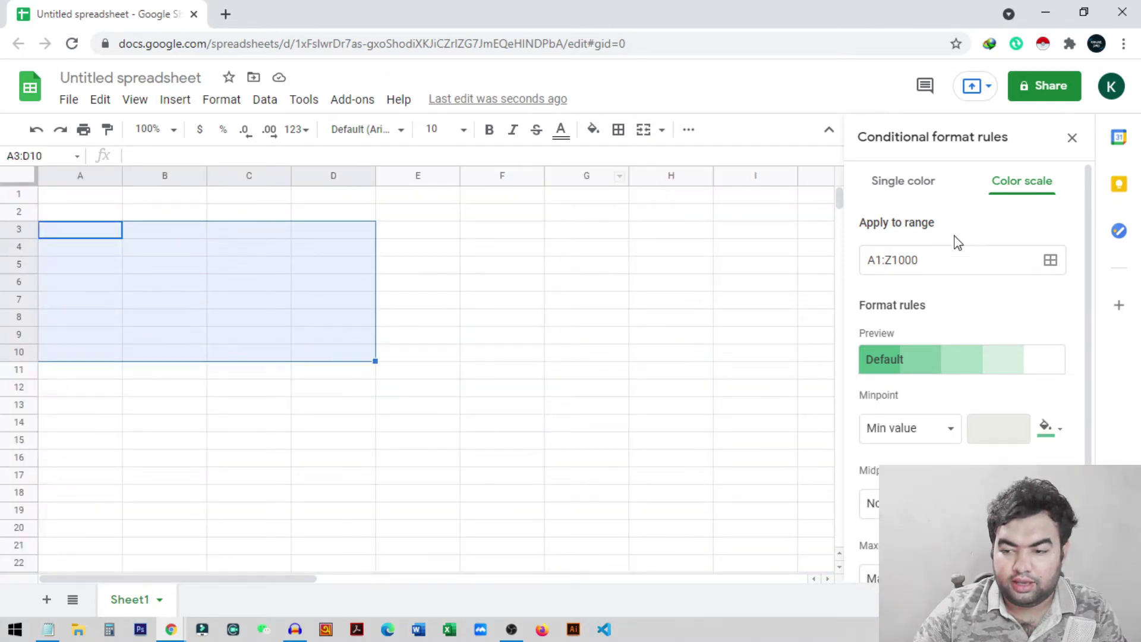
left_click(1049, 260)
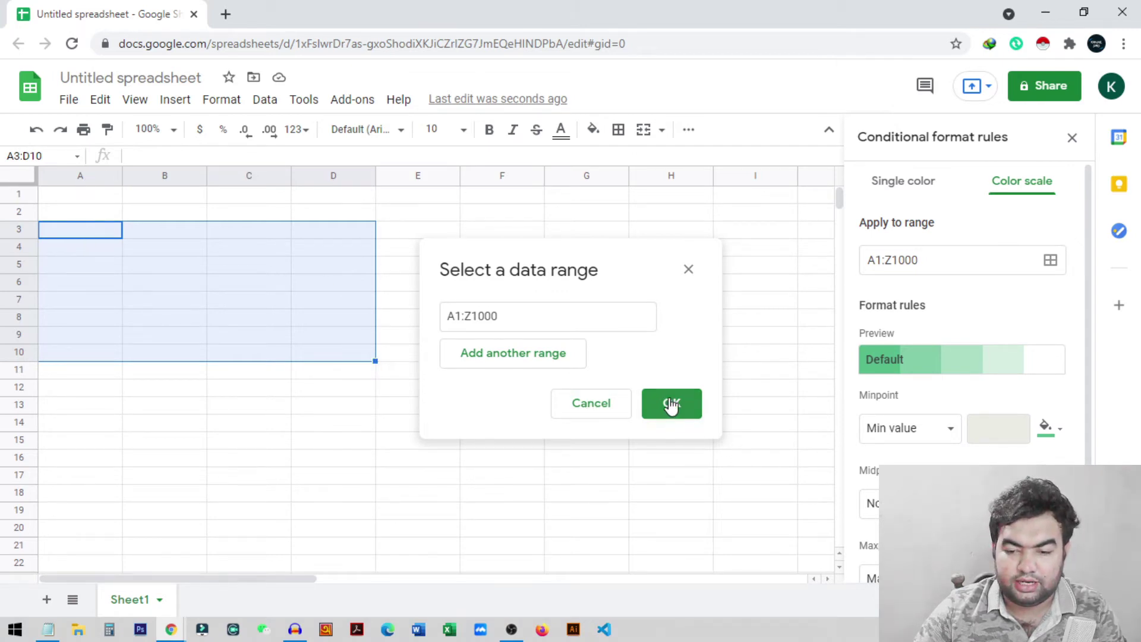
left_click(688, 269)
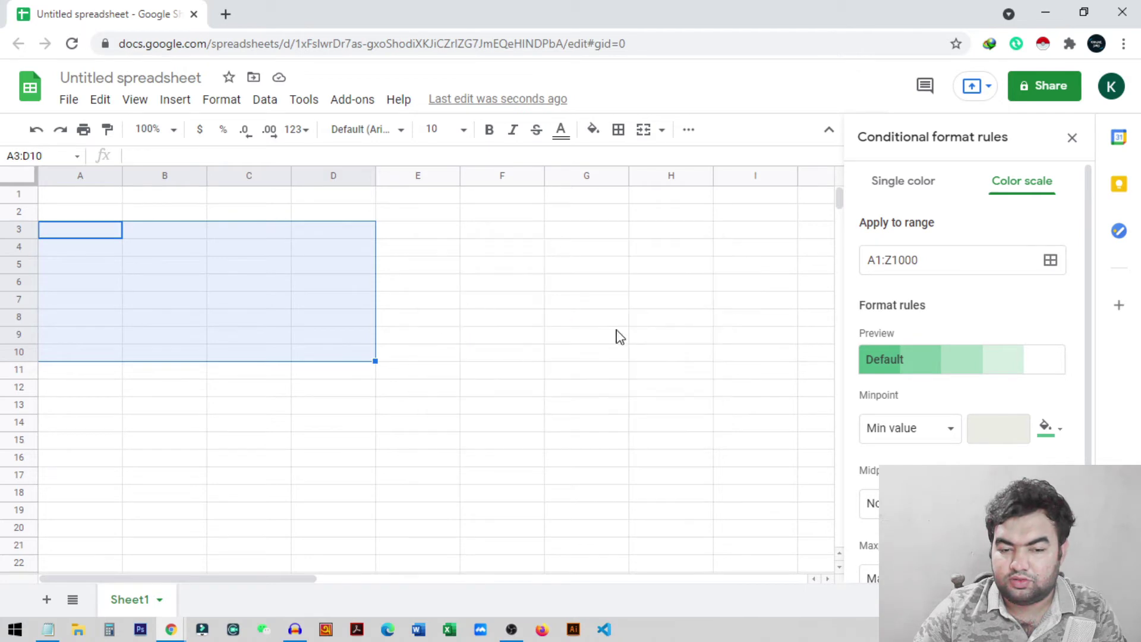
left_click(24, 177)
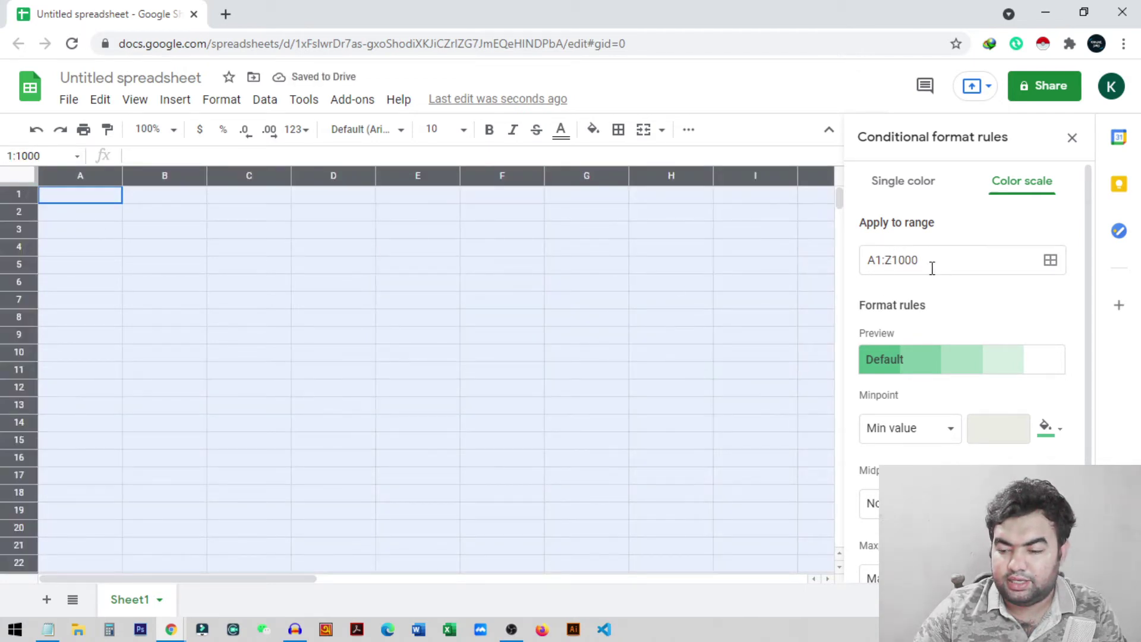
Apply the green-yellow-red preset to the colour scale rule
left_click(967, 369)
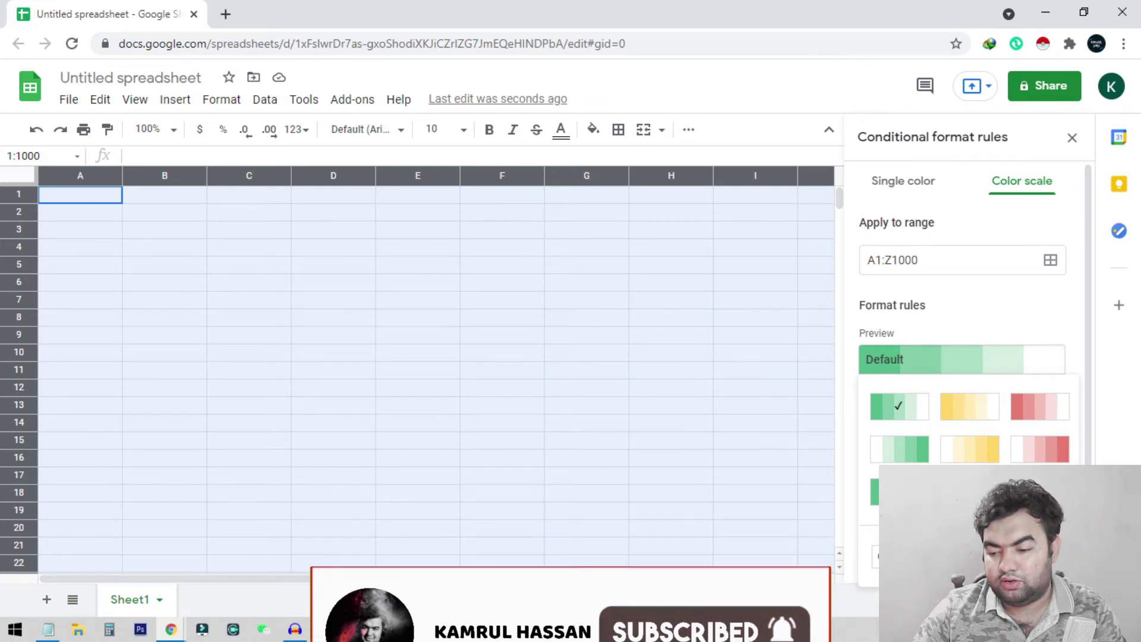
left_click(900, 493)
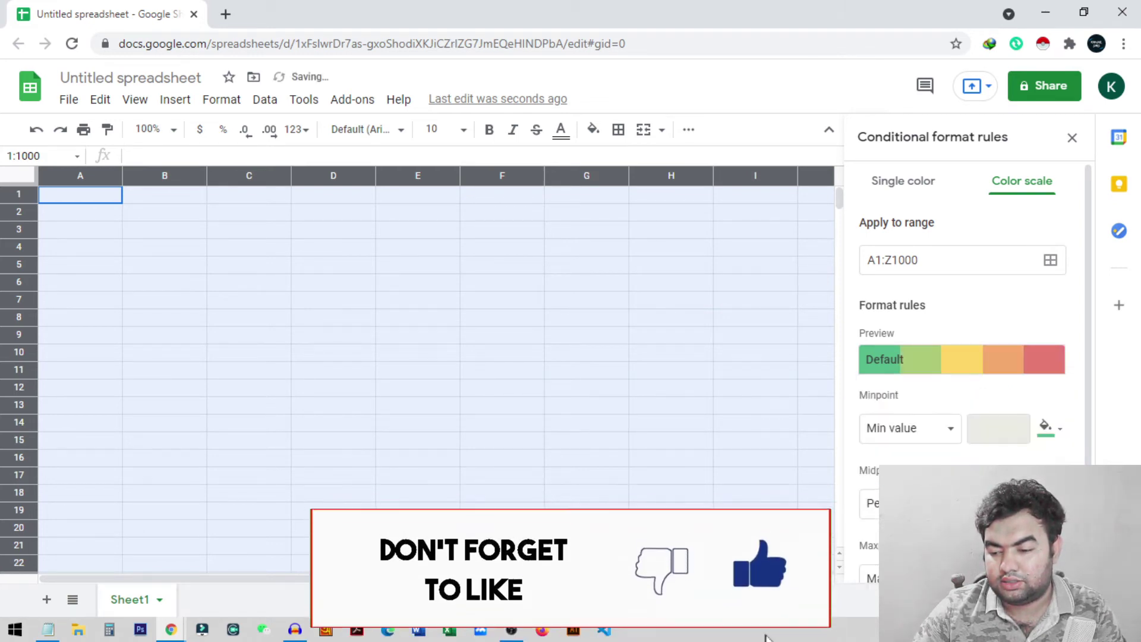
scroll(1018, 395, "down", 2)
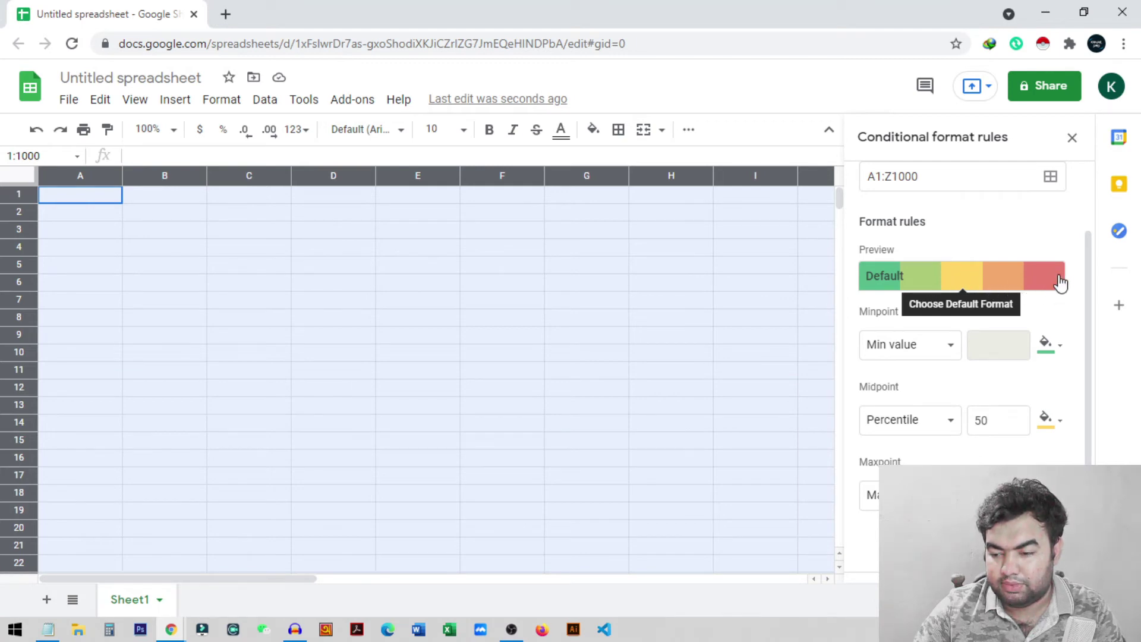
left_click(915, 424)
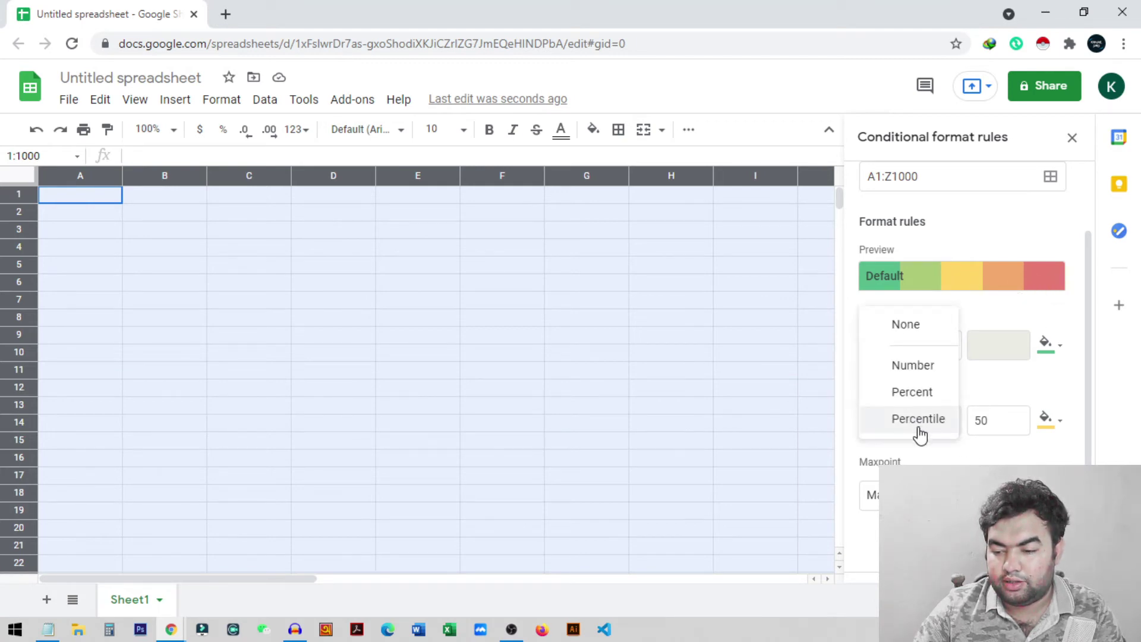
Make the colour scale midpoint a fixed number, 5
left_click(925, 368)
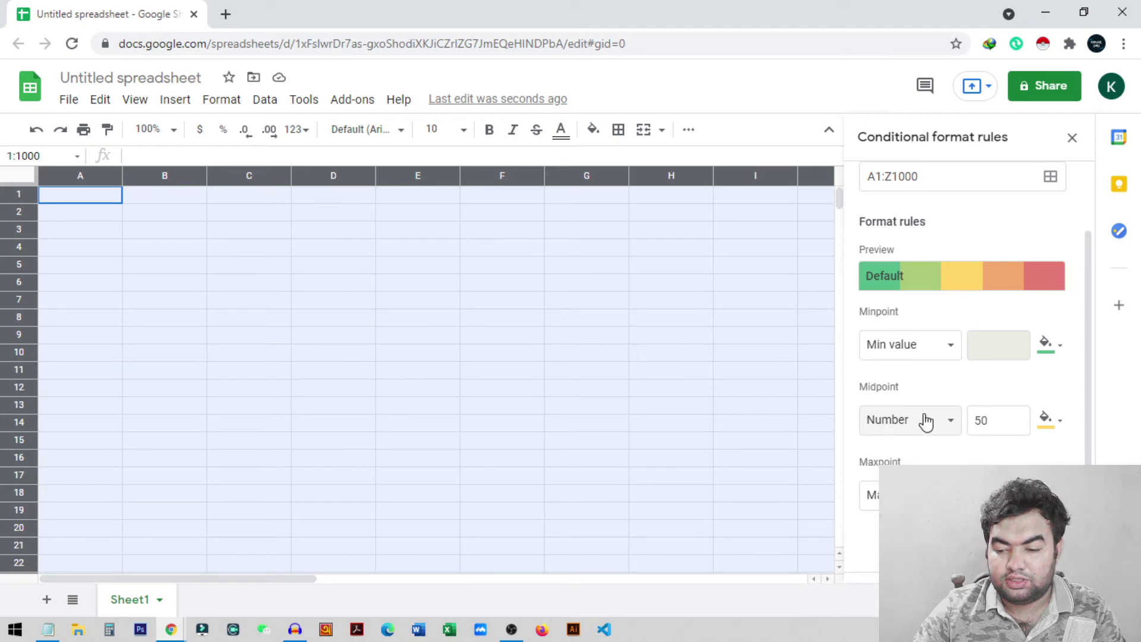
double_click(1001, 420)
type("20")
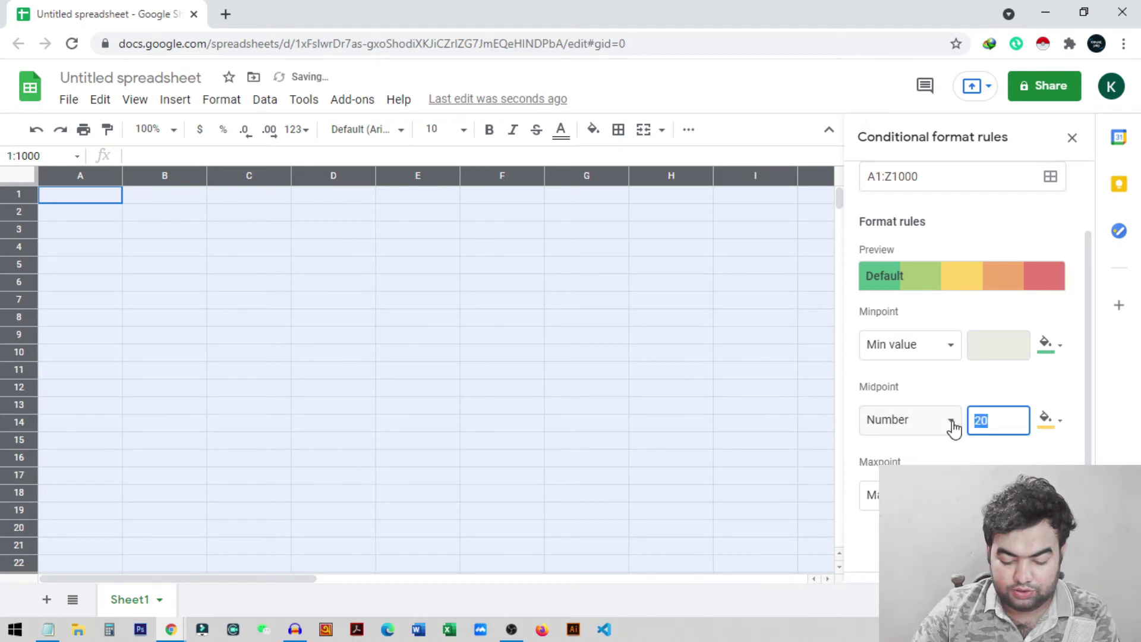
type("5")
Set the minpoint to Number 0 and the maxpoint type to Number, saving the rule
left_click(929, 350)
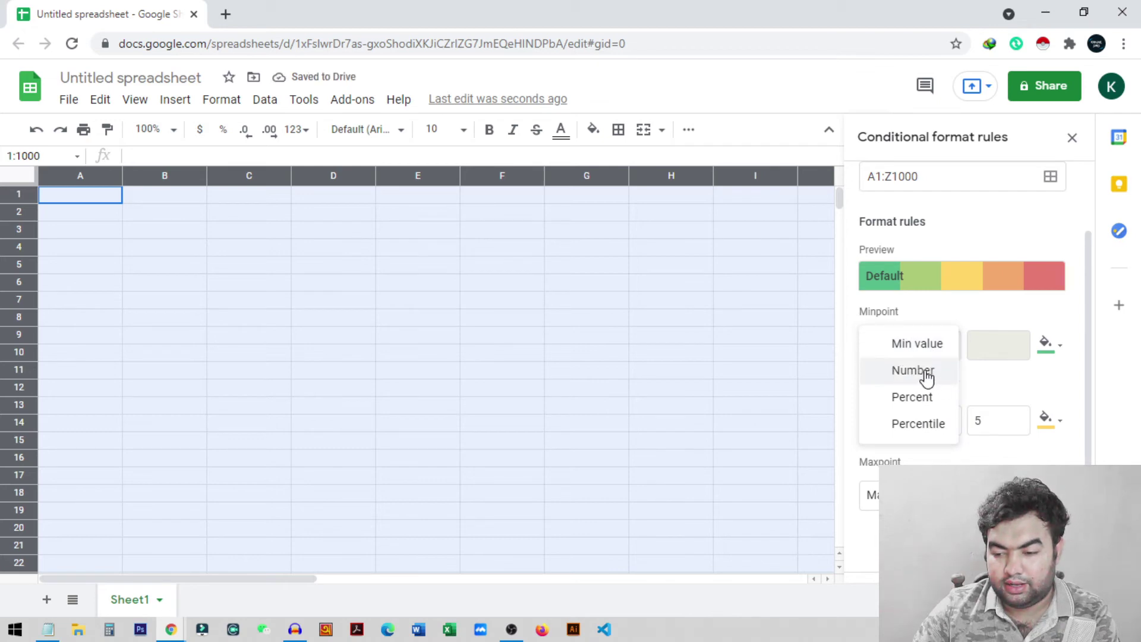
left_click(920, 373)
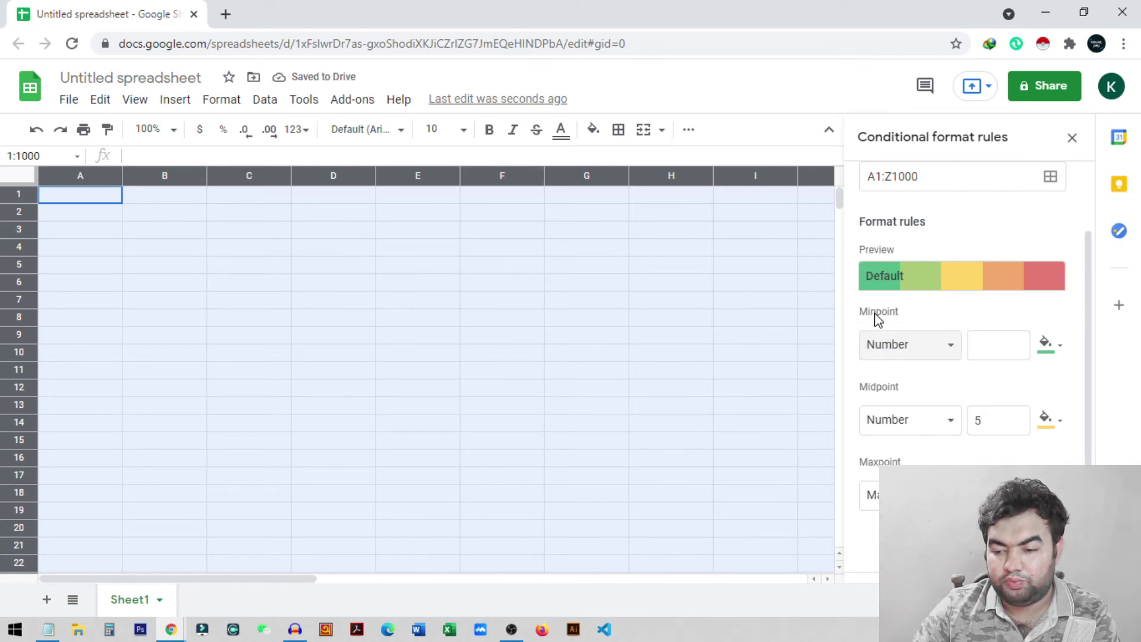
left_click(993, 350)
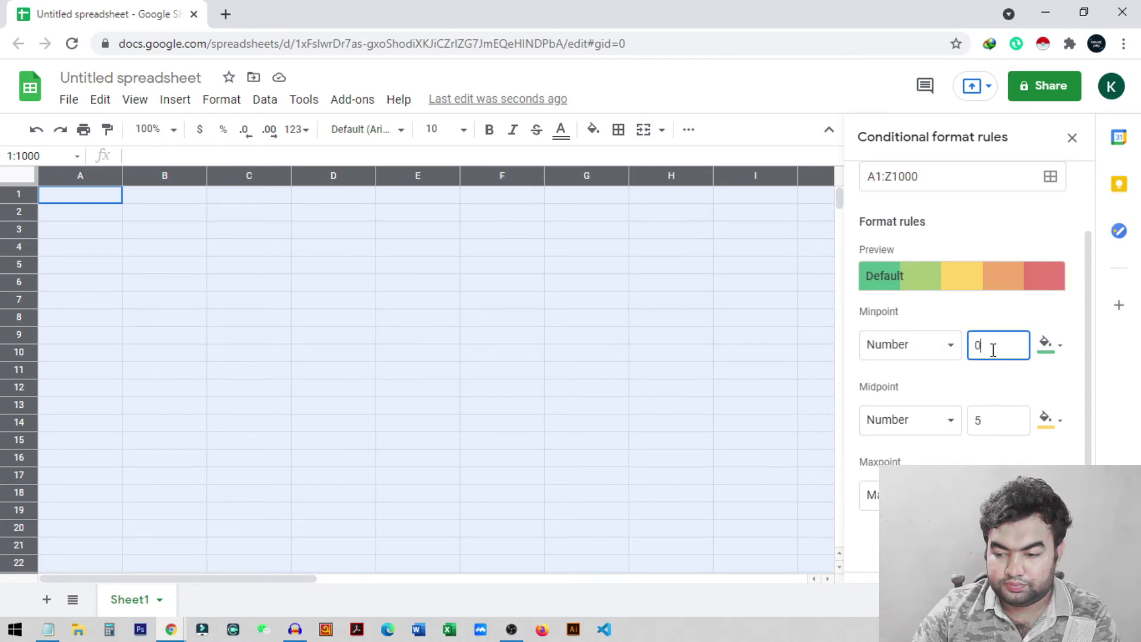
left_click(909, 495)
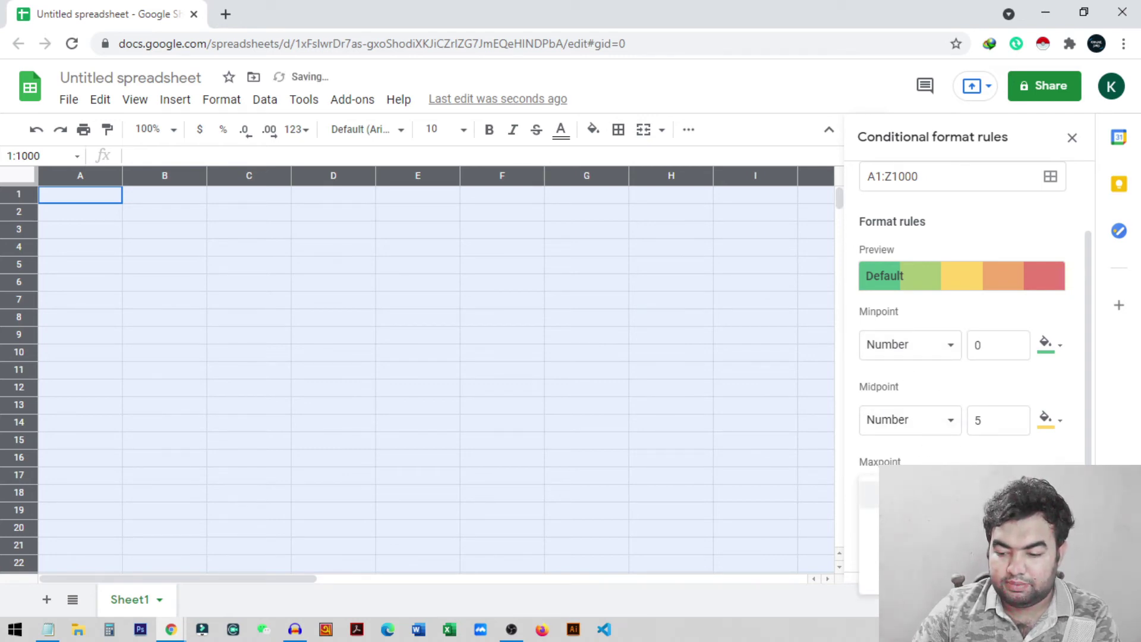
left_click(910, 521)
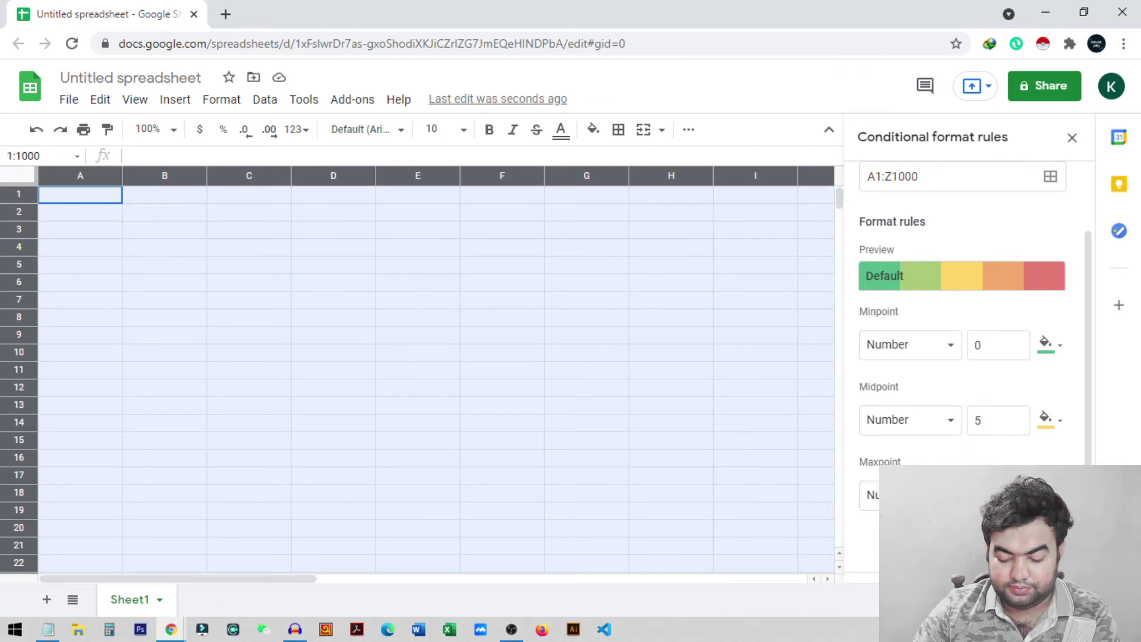
left_click(98, 235)
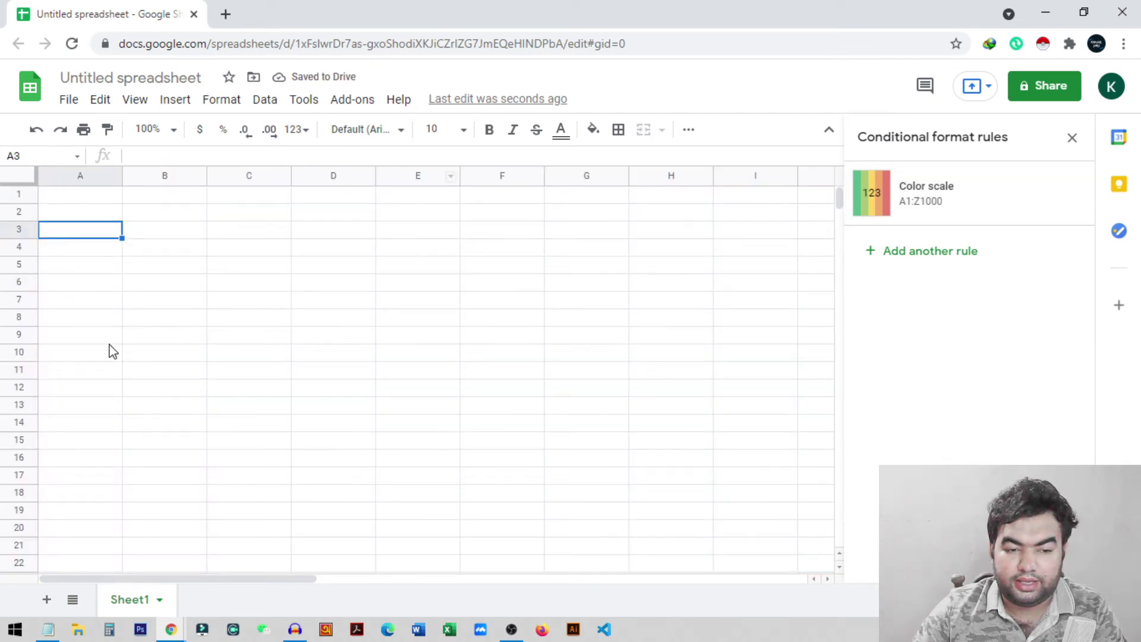
Enter the sample values 3, 4 and 10 into B4, C4 and D4
left_click(85, 216)
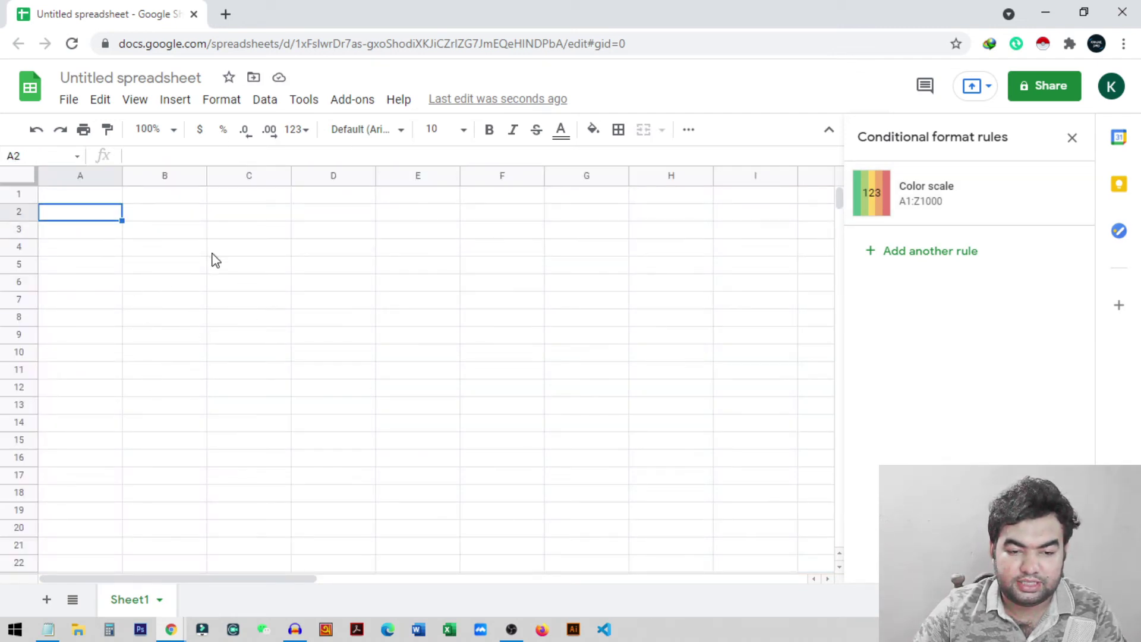
left_click(211, 253)
left_click(193, 252)
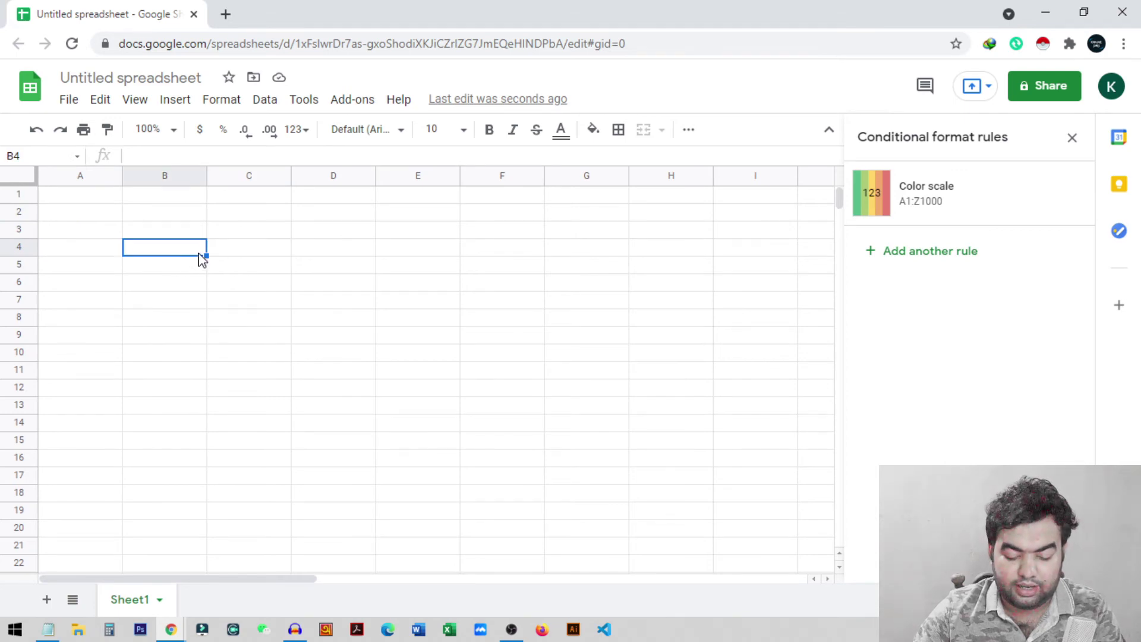
type("3")
left_click(284, 341)
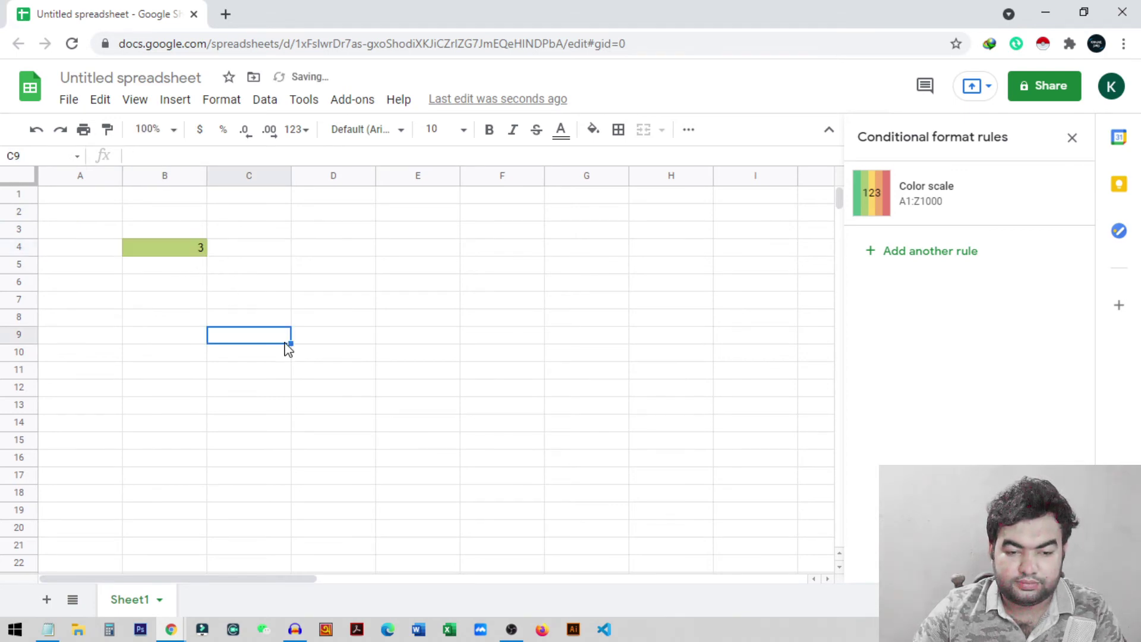
left_click(233, 234)
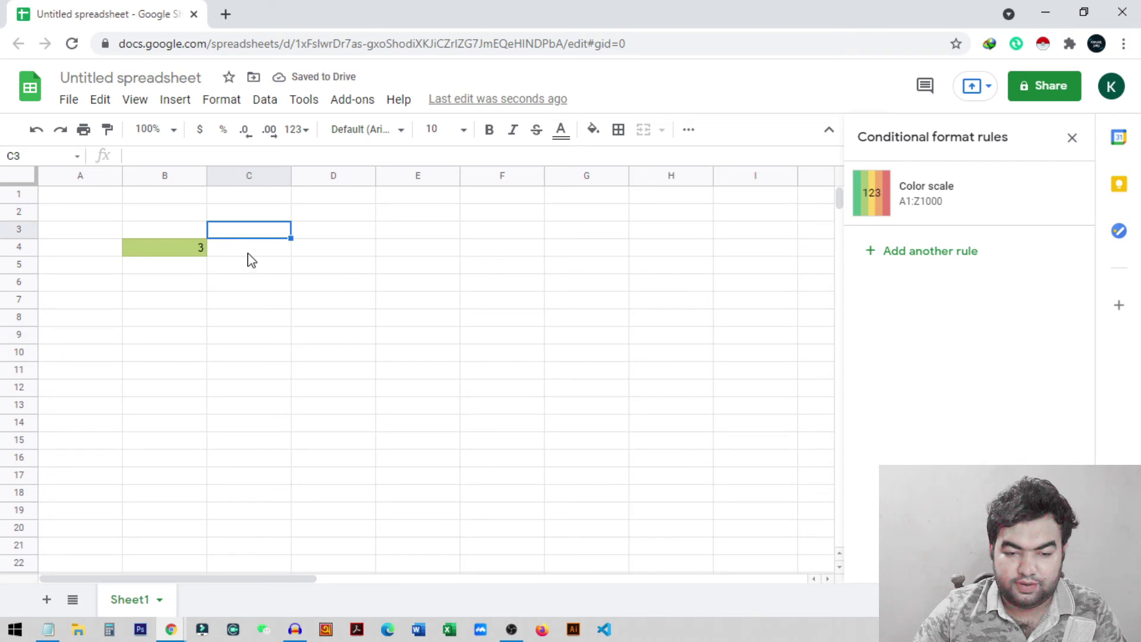
left_click(254, 250)
type("4")
left_click(344, 306)
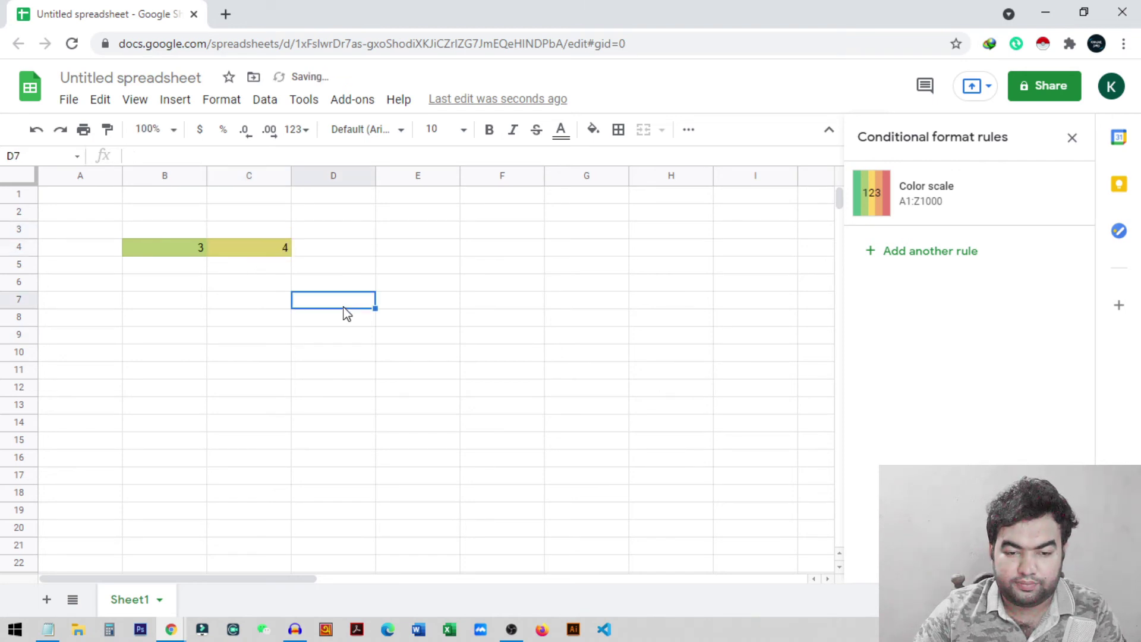
left_click(331, 254)
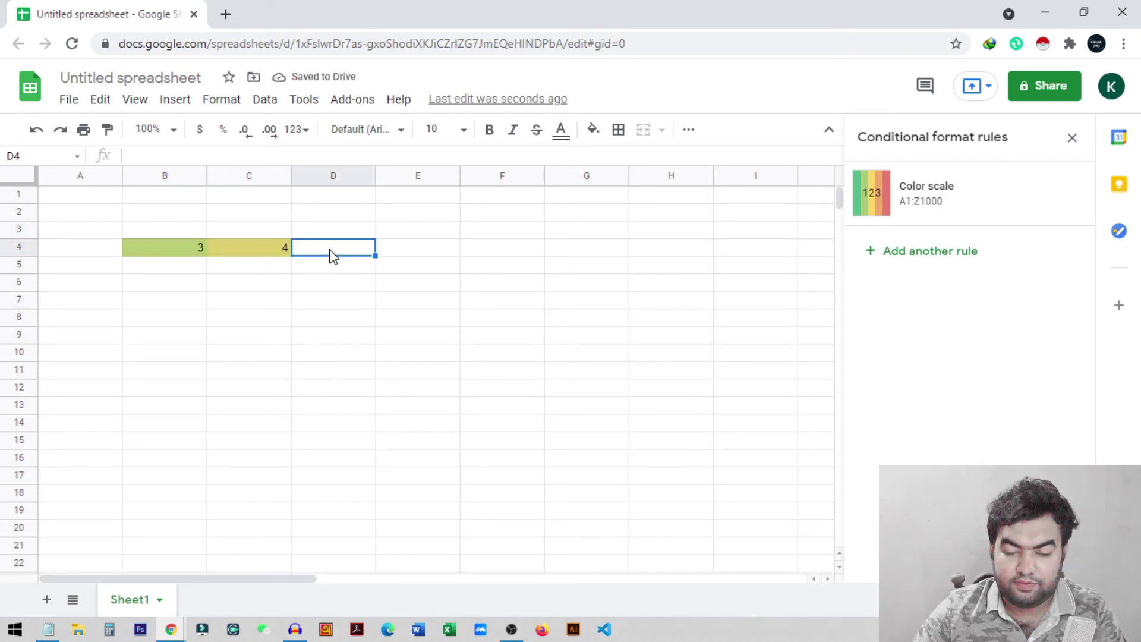
type("10")
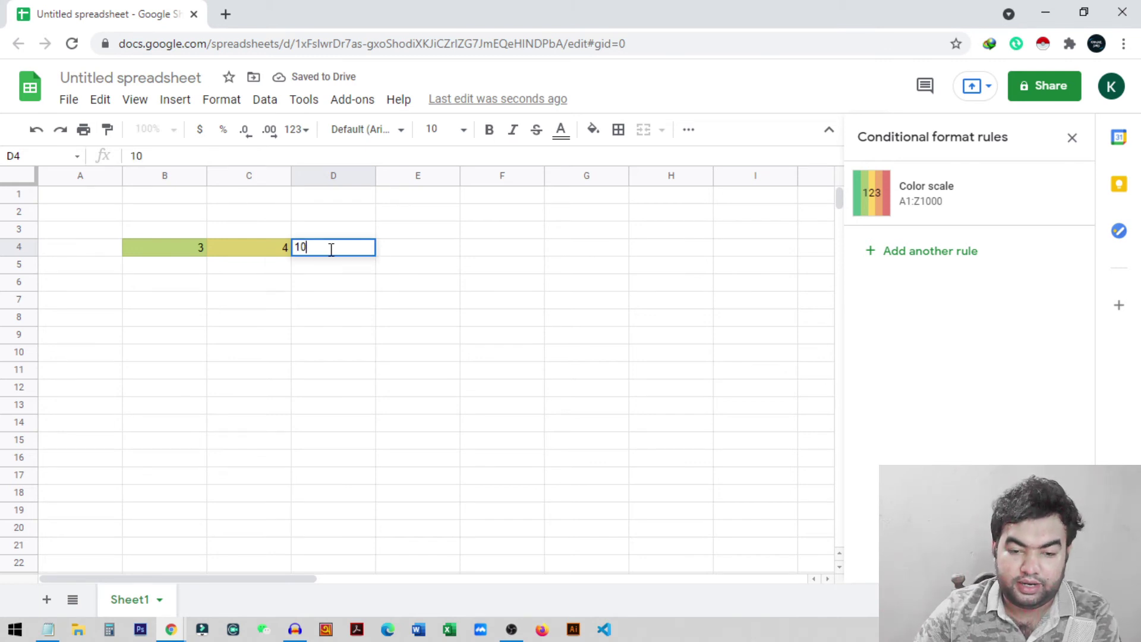
left_click(425, 336)
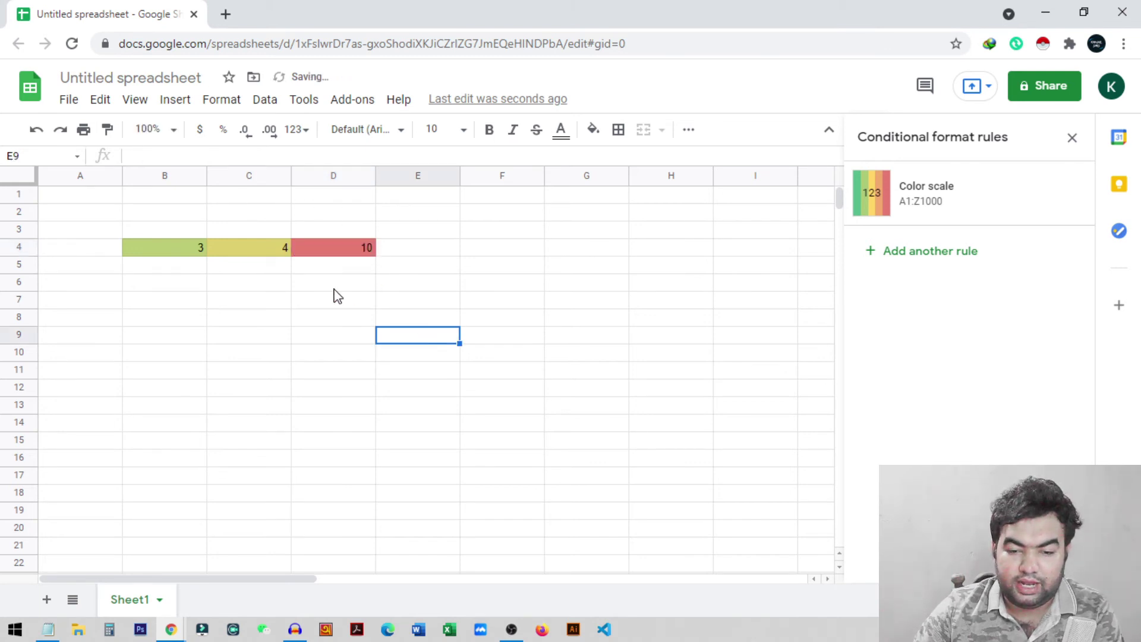
Enter 0 in A4 and 1 in A5
left_click(86, 252)
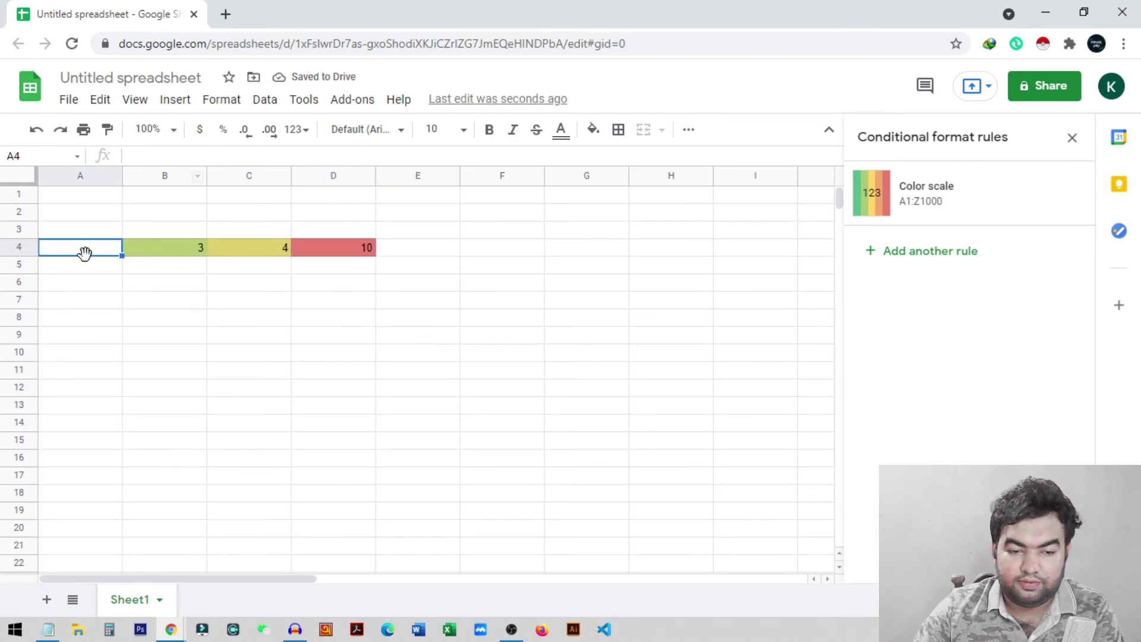
type("0")
left_click(189, 298)
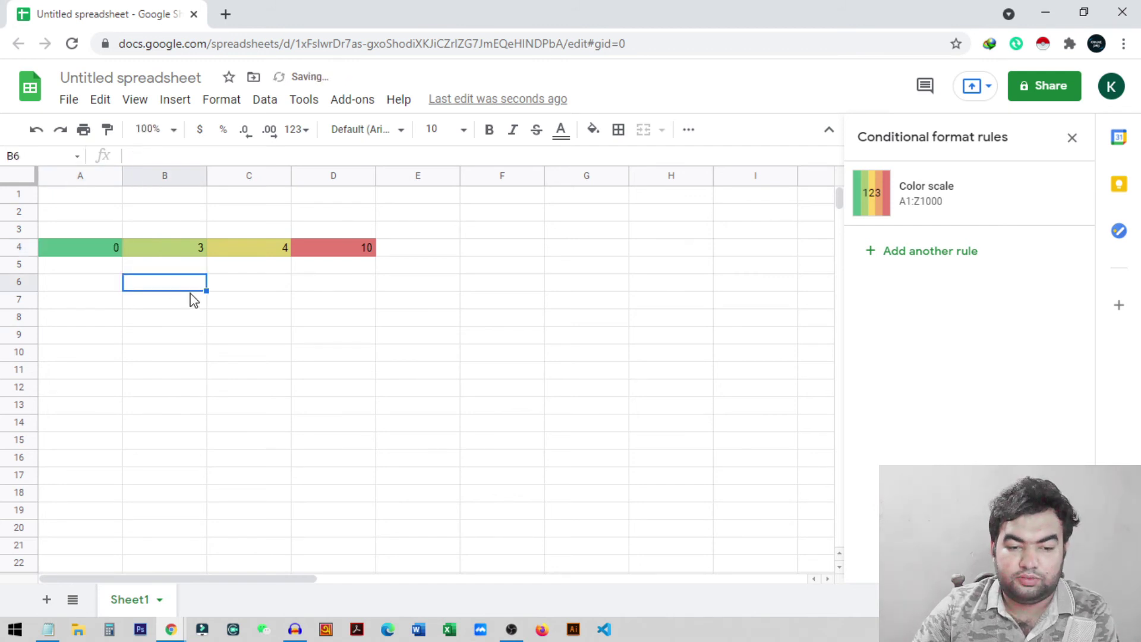
left_click(105, 254)
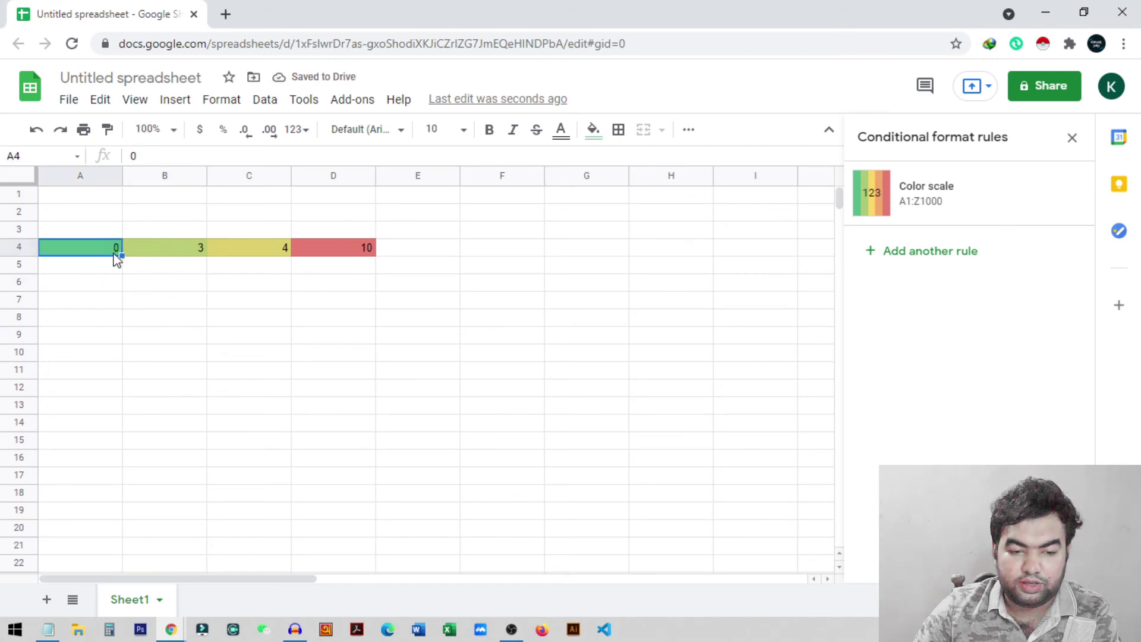
left_click(113, 270)
type("1")
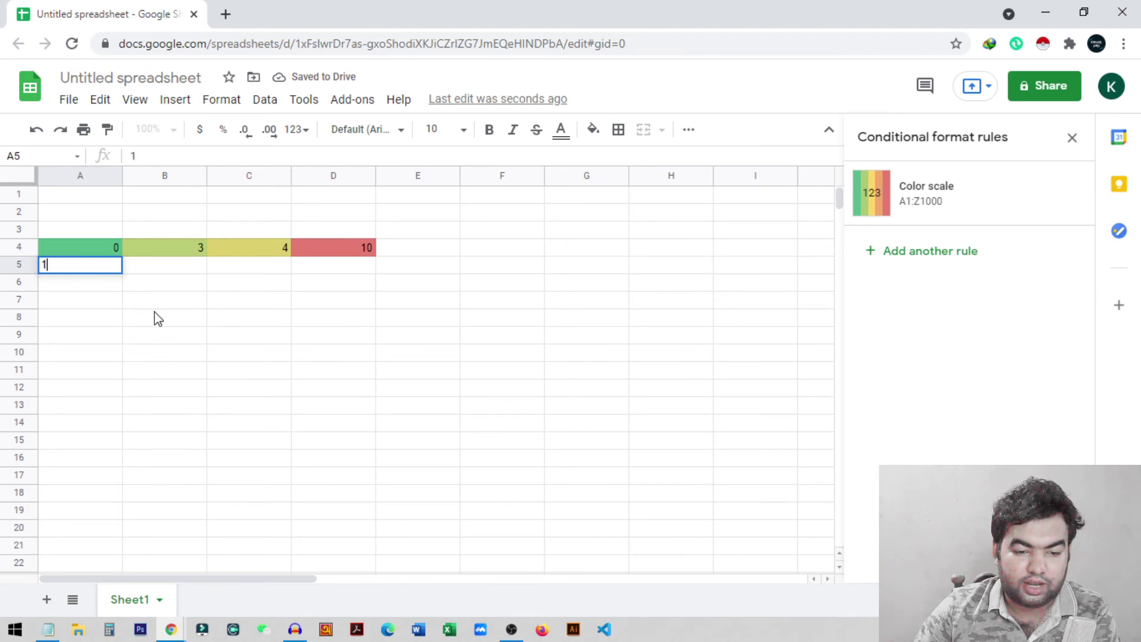
left_click(156, 317)
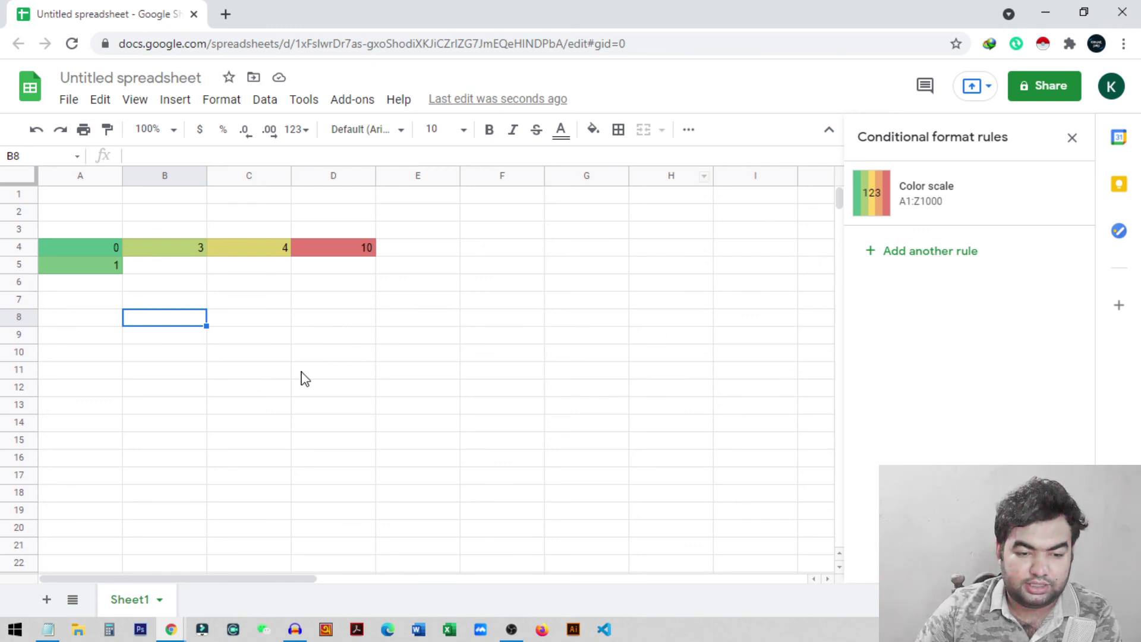
Auto-fill the 0, 1 series down column A to 11 in A15
left_click(110, 269)
left_click_drag(107, 248, 115, 443)
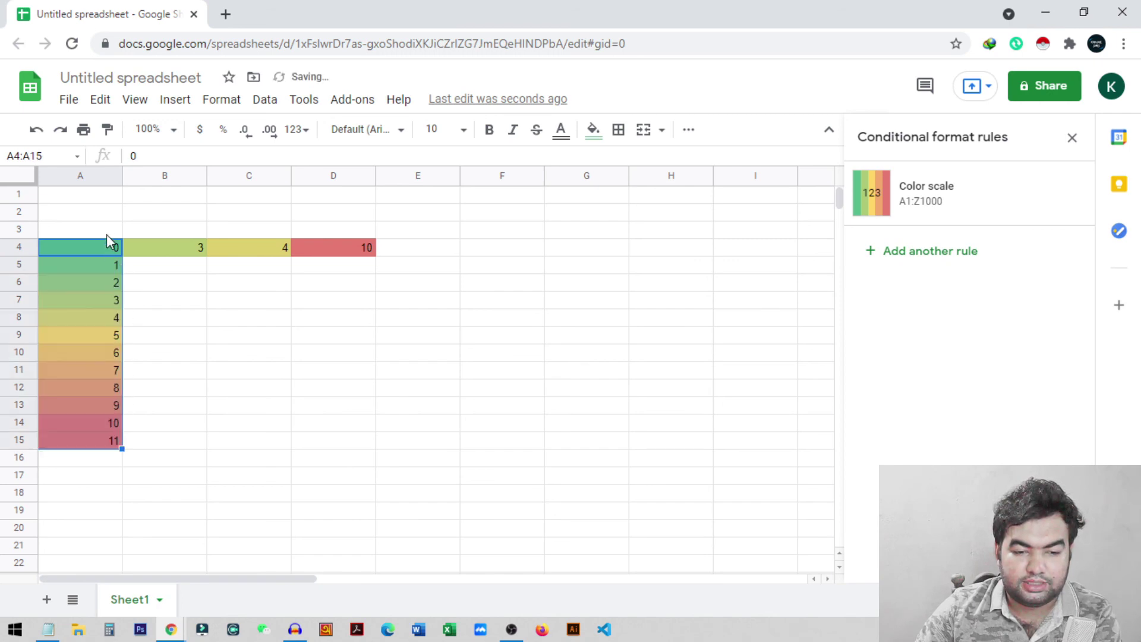
left_click(154, 440)
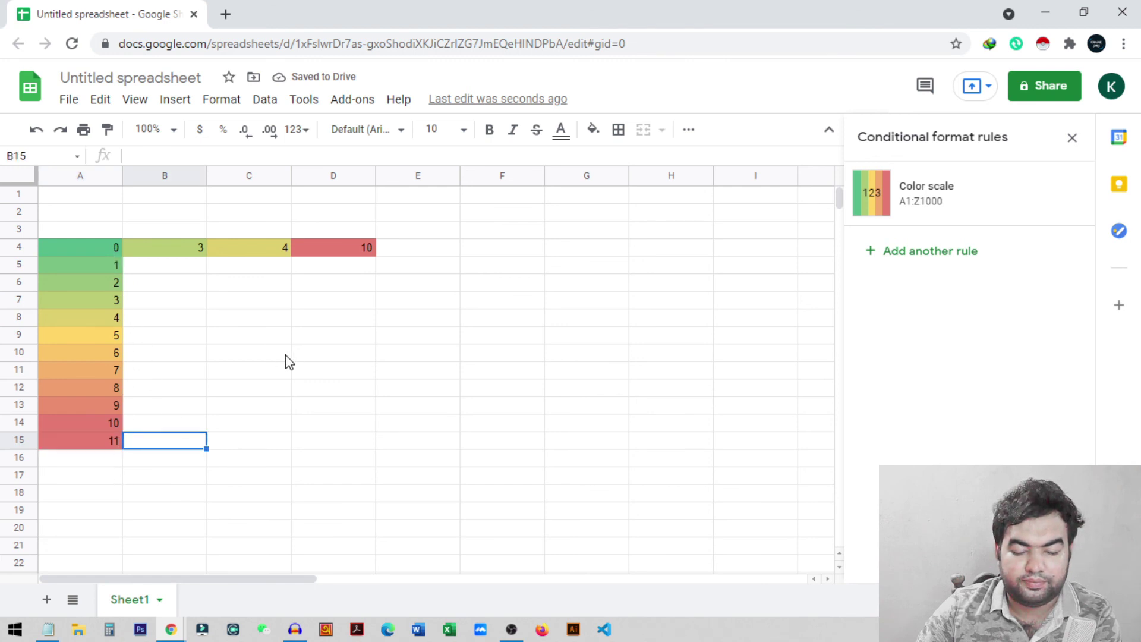